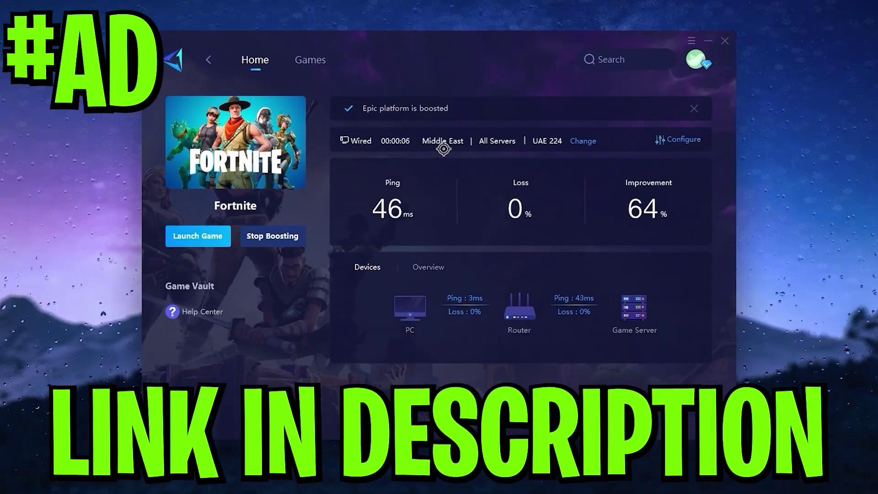
Step: Open Fortnite's launch settings in GearUP Booster to view the server region and node choices
click(678, 139)
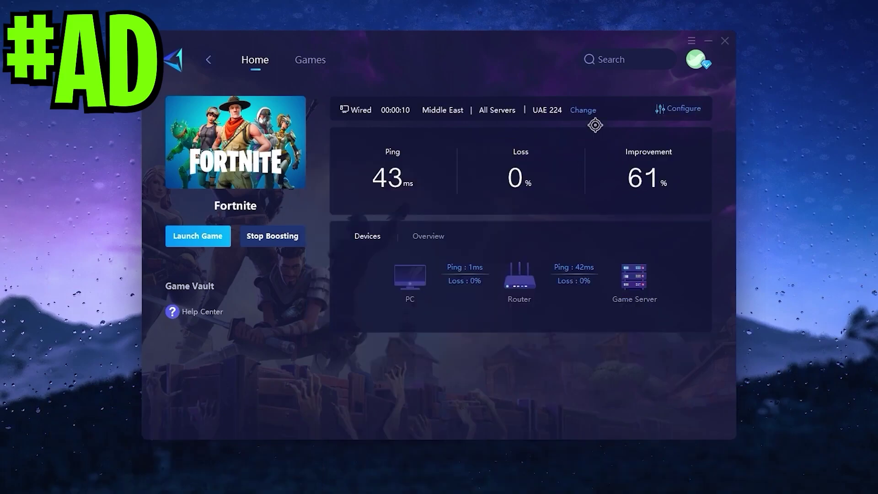
click(583, 111)
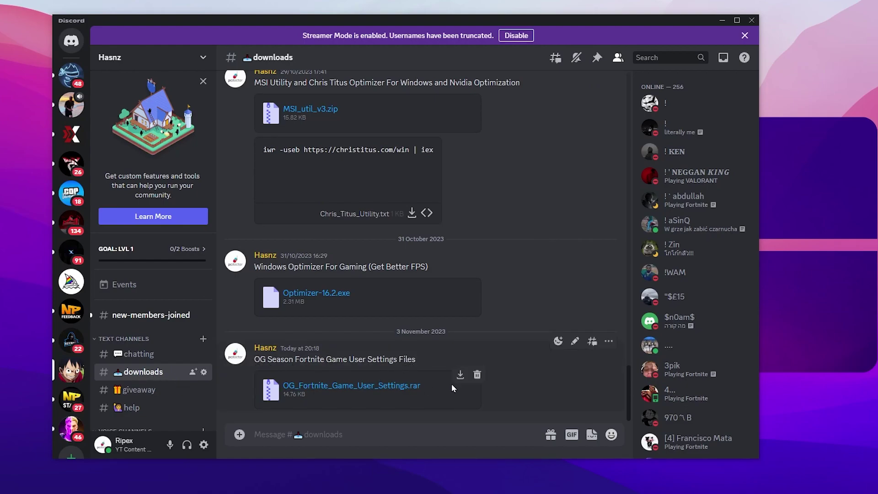
Step: Download the OG_Fortnite_Game_User_Settings.rar attachment from Discord's downloads channel
click(722, 20)
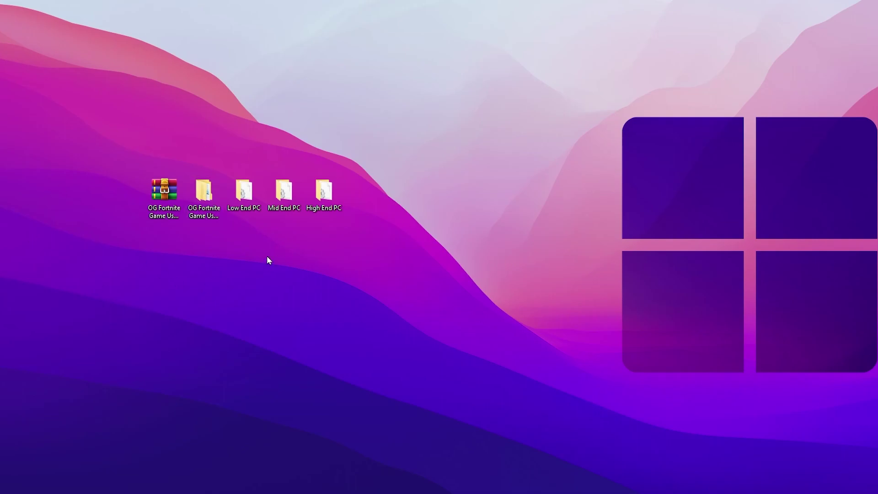
Step: Open %localappdata% from the Run box and browse to FortniteGame\Saved\Config\WindowsClient
key(super+r)
drag(112, 408, 490, 176)
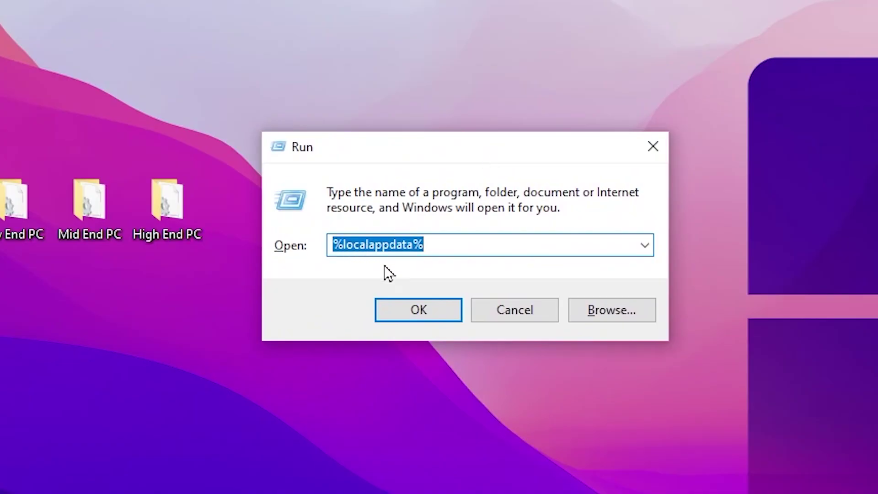
click(436, 306)
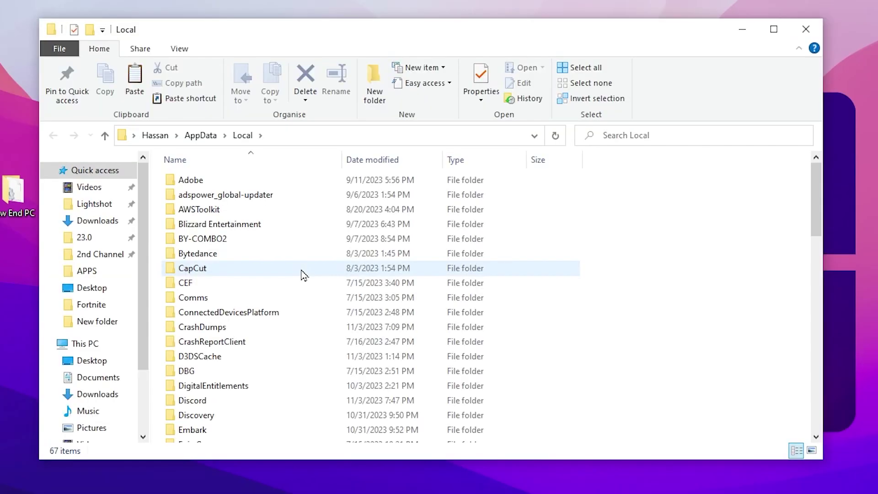
scroll(301, 274, down, 2)
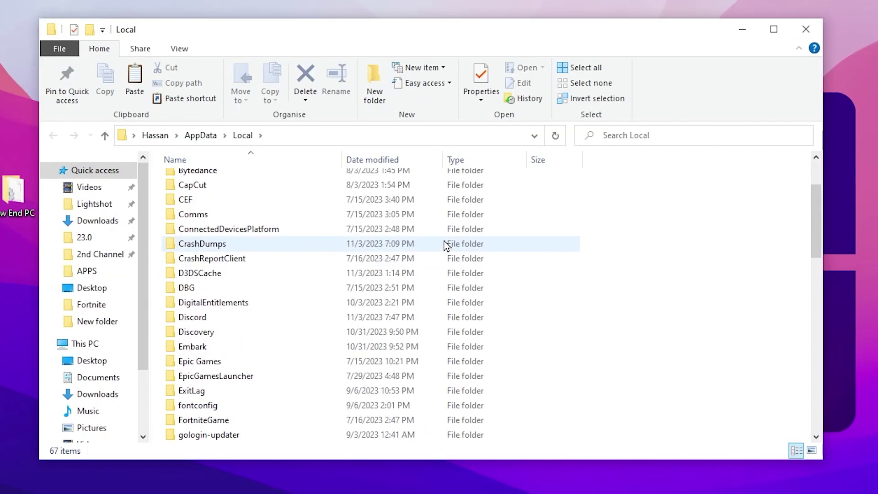
double_click(199, 421)
double_click(197, 183)
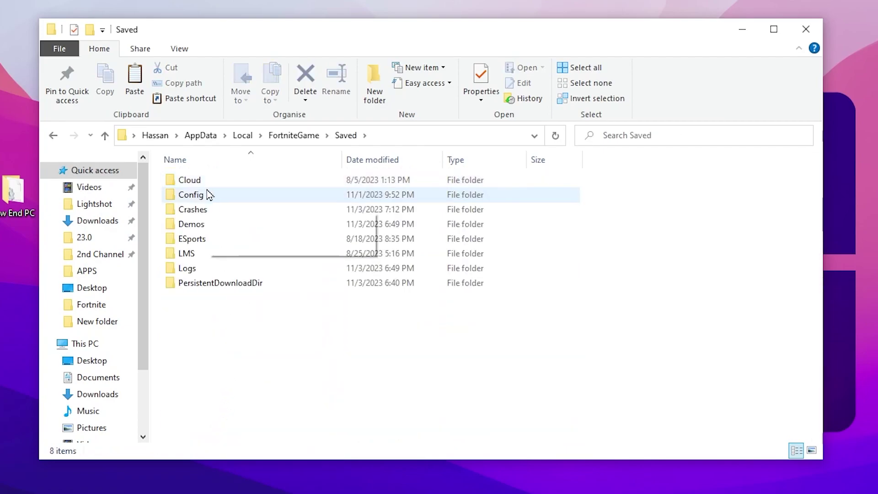
double_click(207, 194)
double_click(215, 196)
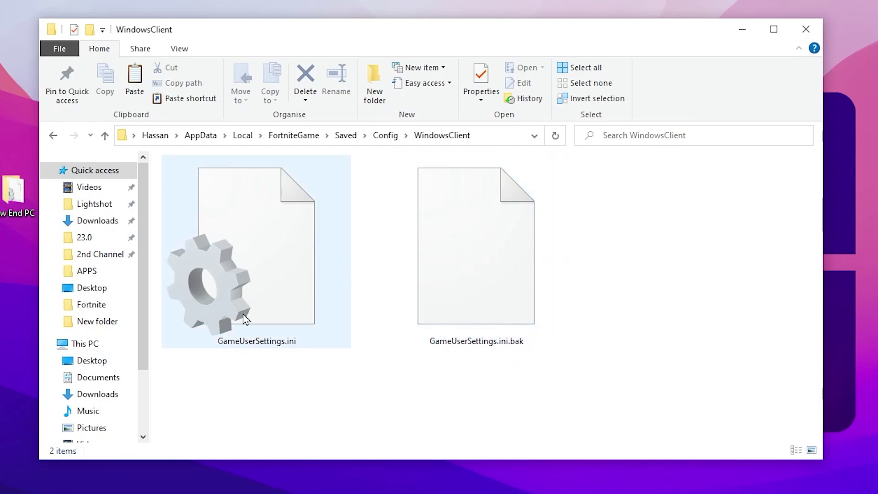
Step: Clear the Read-only attribute of GameUserSettings.ini in its Properties
right_click(265, 238)
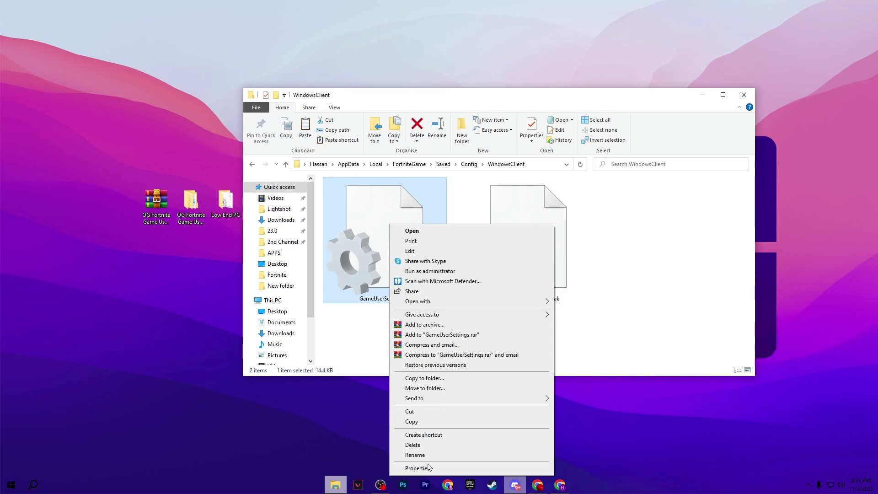
click(429, 467)
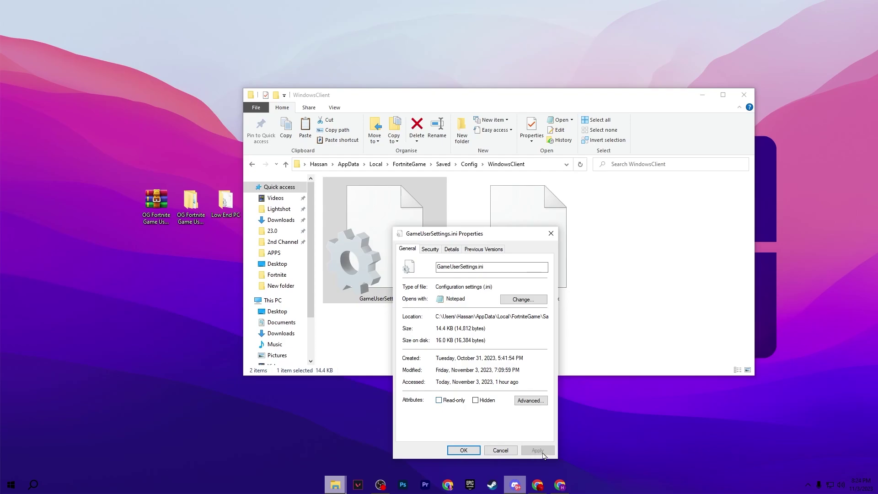
click(463, 450)
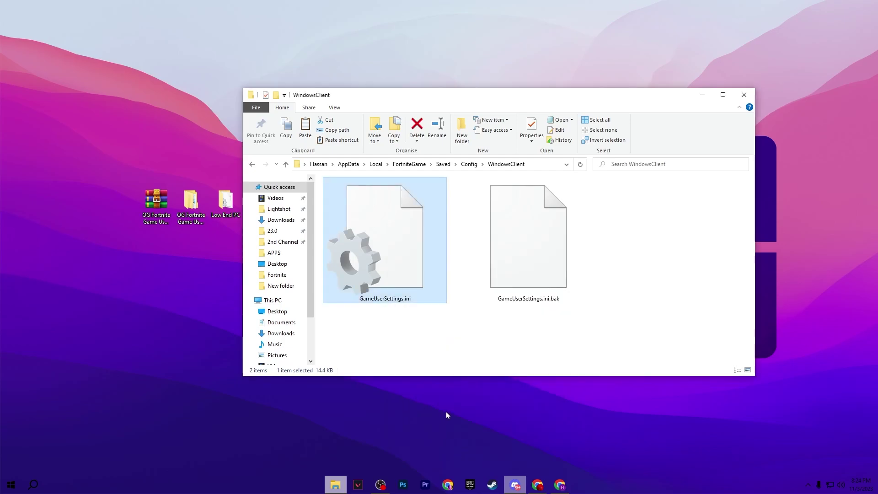
right_click(381, 226)
Step: Open GameUserSettings.ini in Notepad and change bLatencyFlash from True to False
click(407, 250)
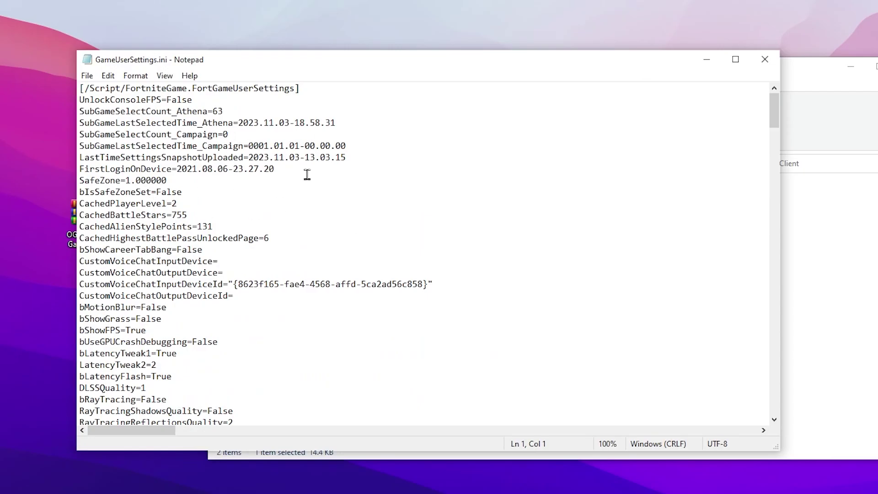
scroll(428, 159, down, 2)
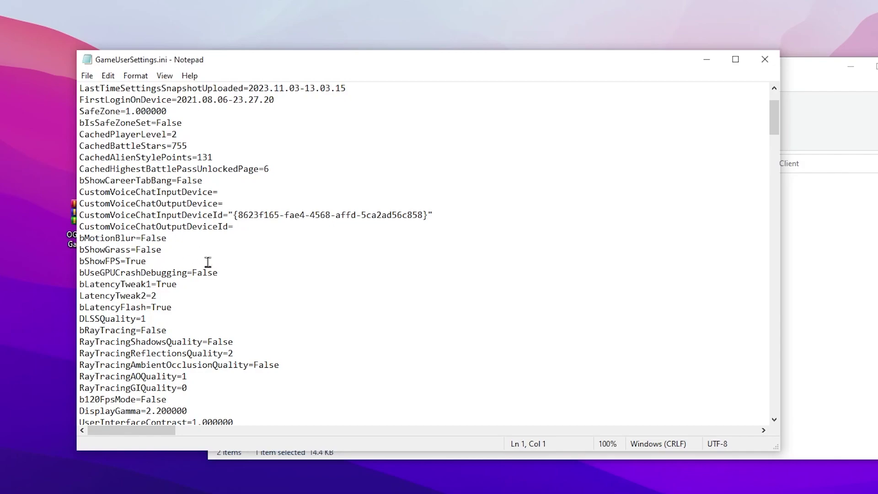
scroll(188, 231, down, 2)
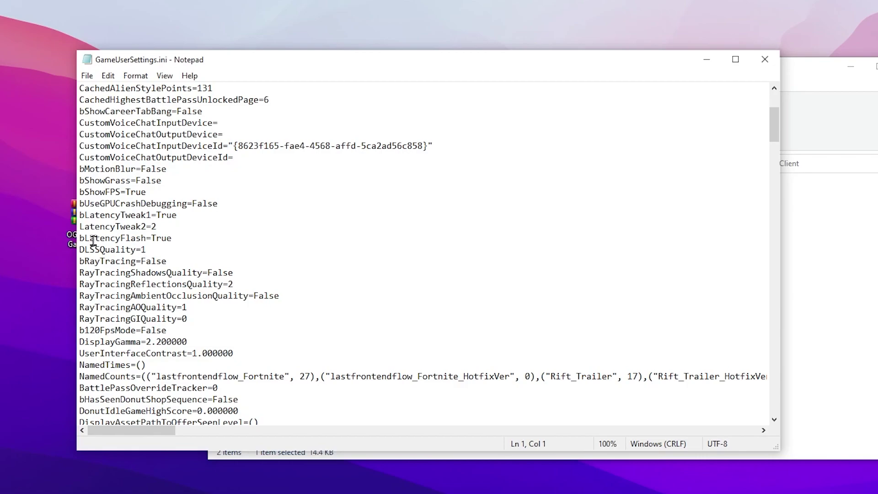
drag(174, 238, 153, 238)
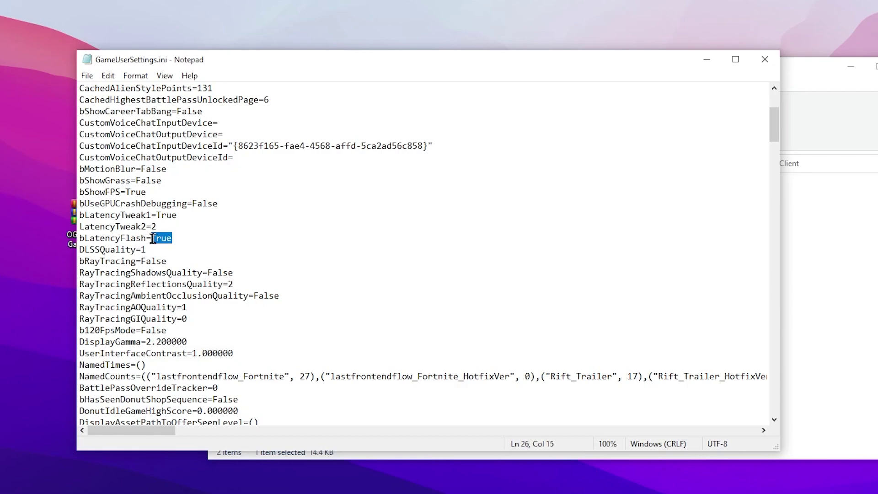
text(Fals)
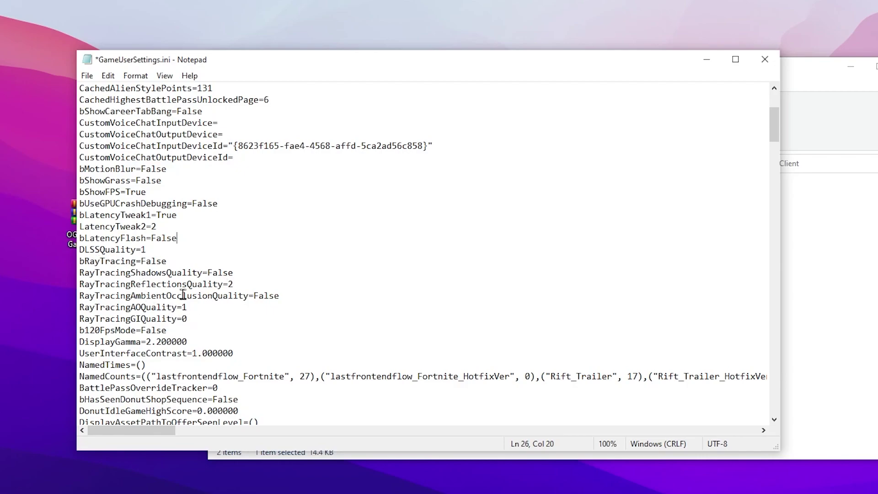
Step: Replace ResolutionSizeX 1600 with 1024 and start retyping ResolutionSizeY as 768
scroll(281, 265, down, 20)
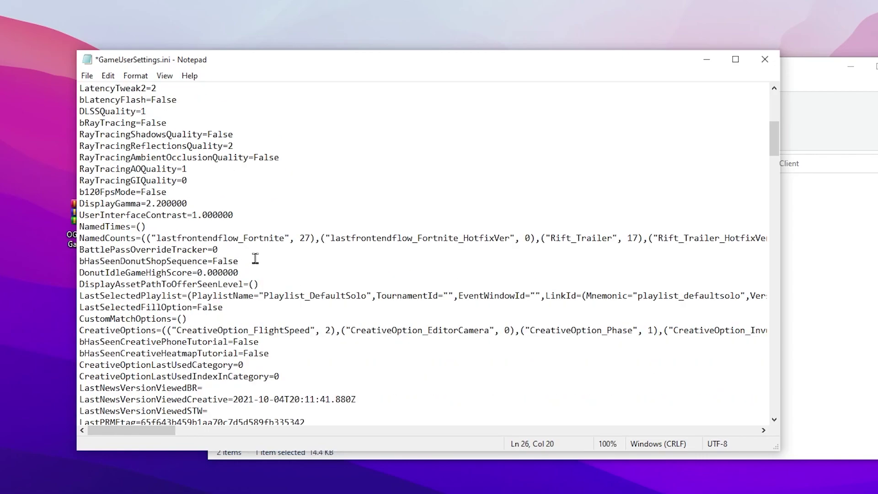
scroll(289, 253, down, 8)
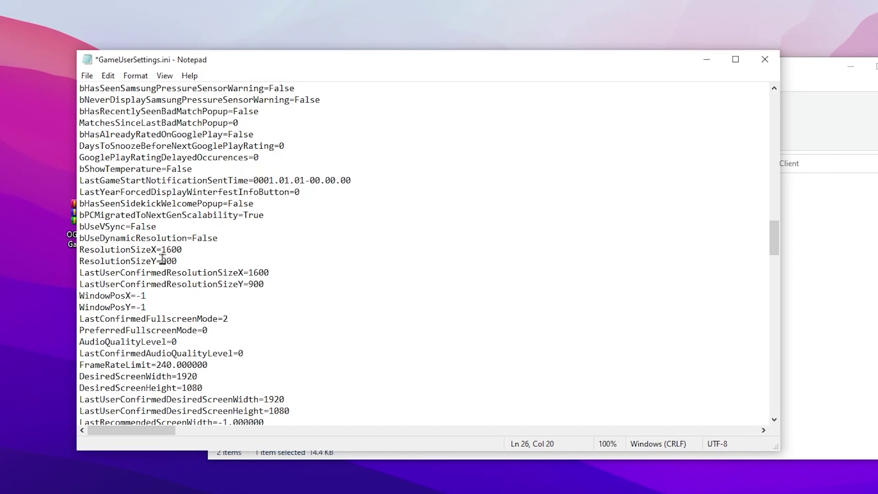
drag(242, 57, 457, 67)
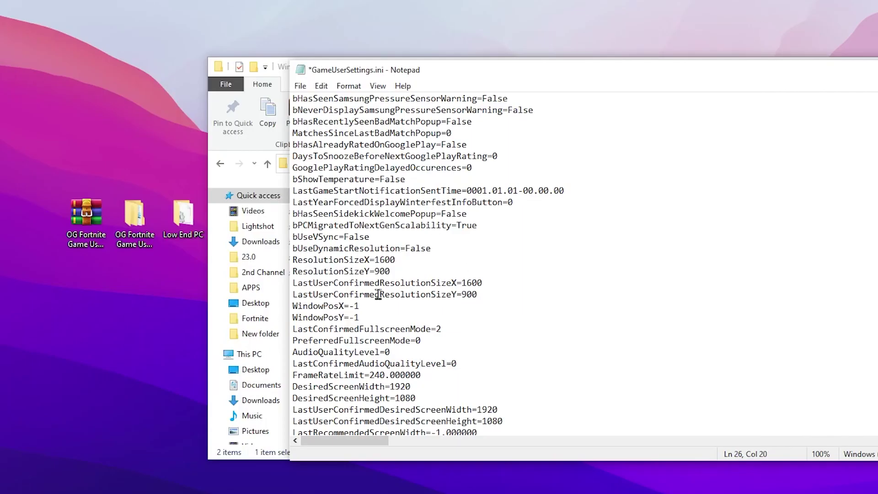
drag(403, 69, 211, 58)
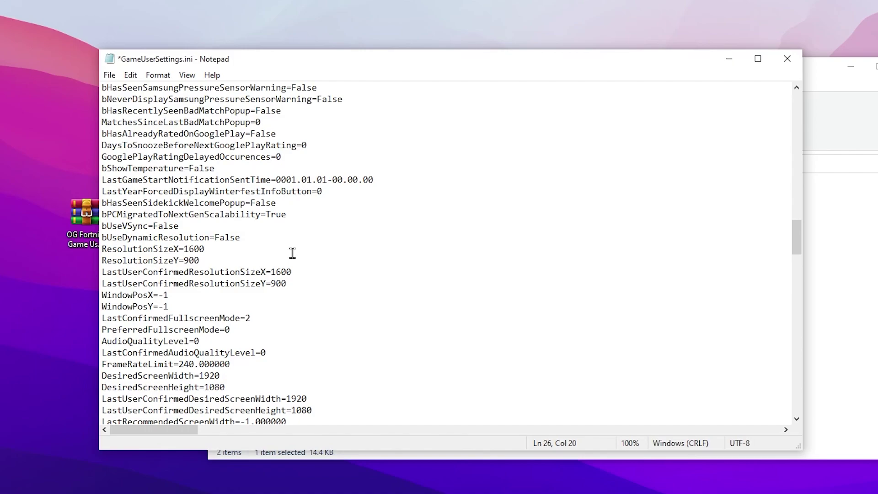
click(248, 251)
key(BackSpace)
key(BackSpace)
text(0)
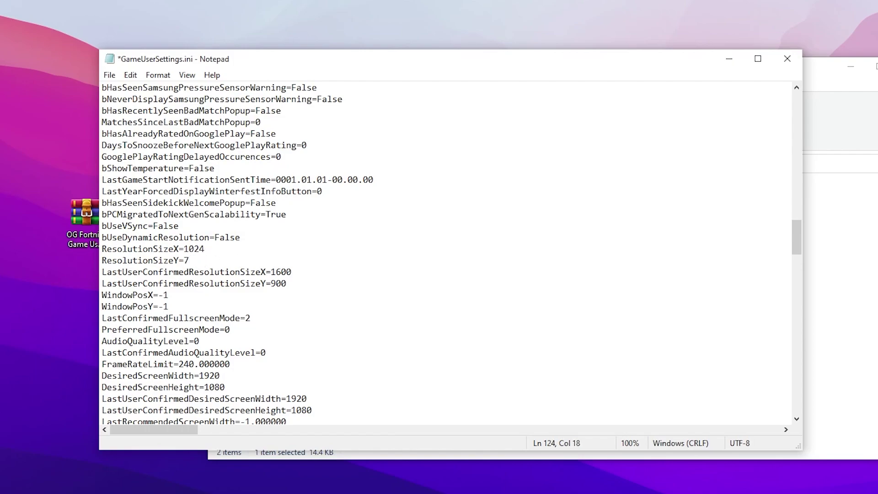
text(68)
scroll(325, 235, down, 17)
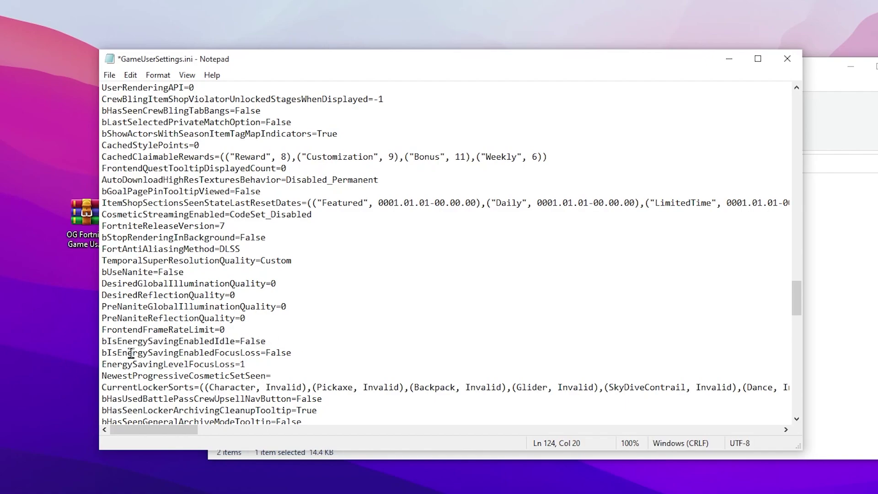
scroll(472, 275, down, 18)
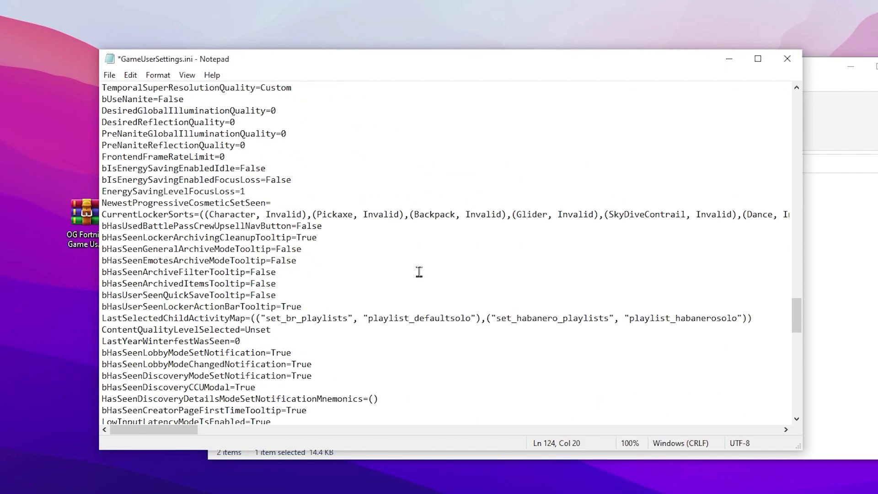
scroll(395, 268, up, 1)
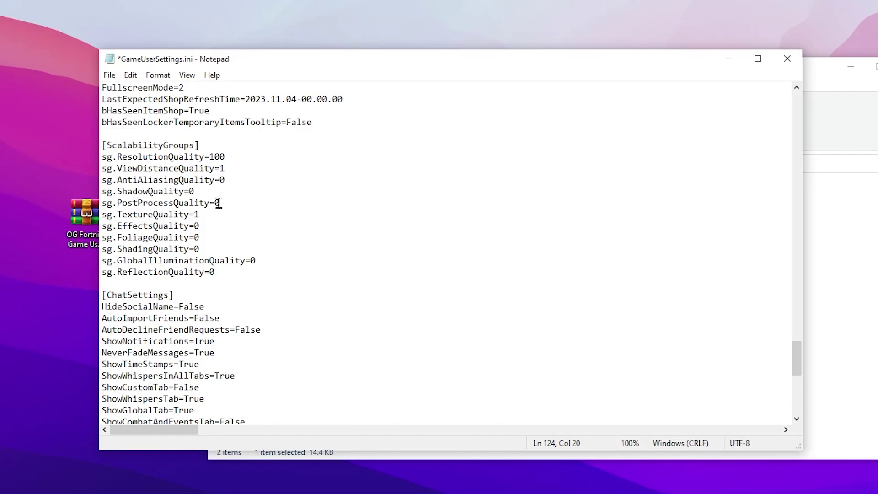
Step: Change sg.TextureQuality from 1 to 0 and save GameUserSettings.ini
click(213, 217)
text(0)
scroll(175, 239, down, 2)
scroll(320, 162, down, 4)
scroll(151, 161, up, 2)
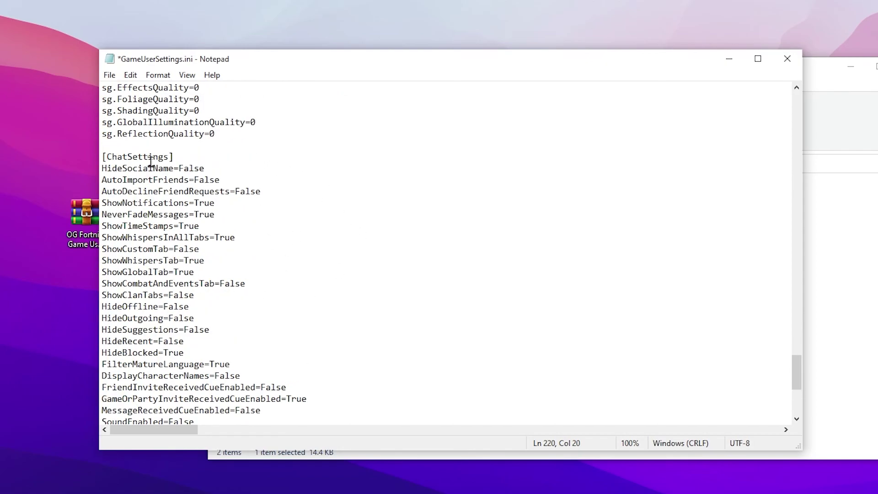
scroll(220, 238, down, 7)
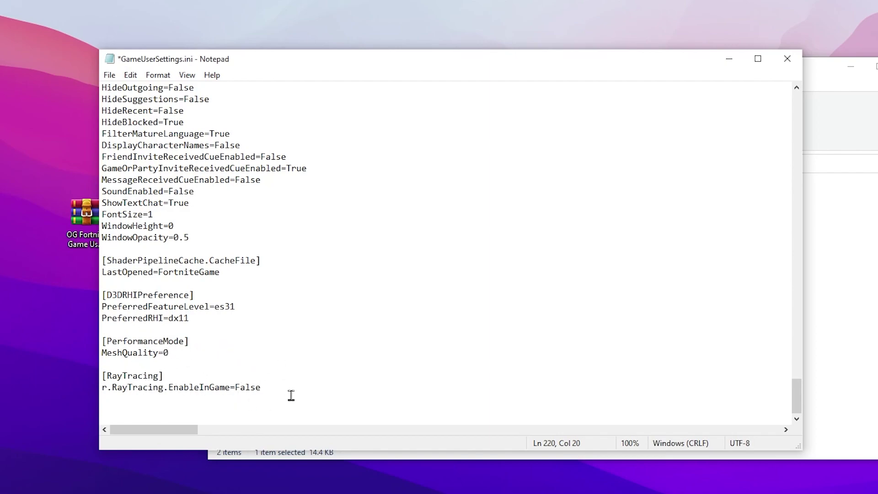
click(109, 76)
click(129, 133)
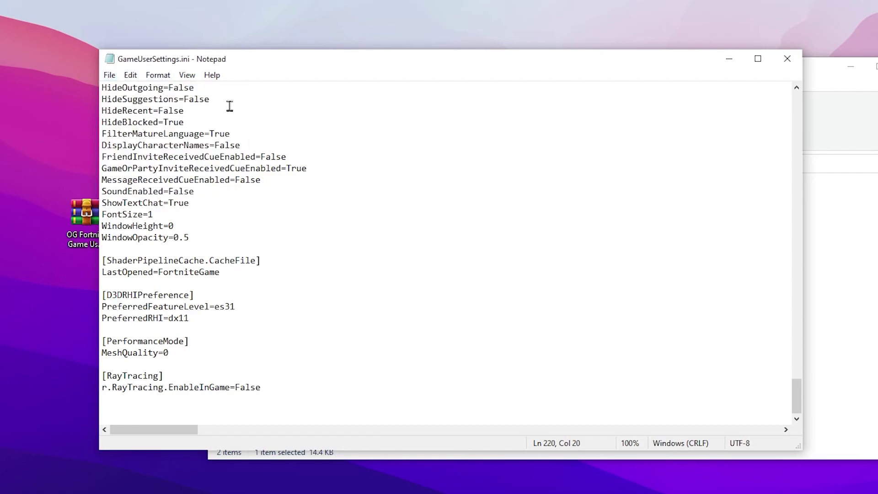
Step: Close Notepad and make GameUserSettings.ini Read-only again in its Properties
click(787, 59)
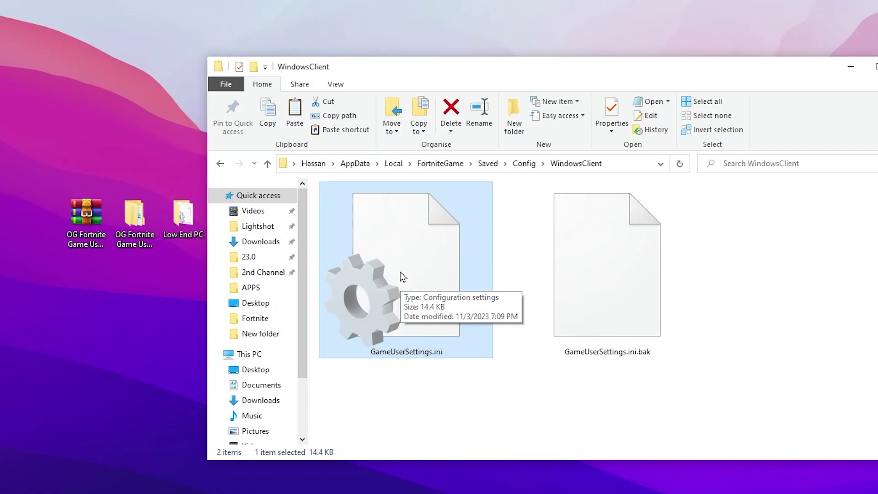
right_click(402, 277)
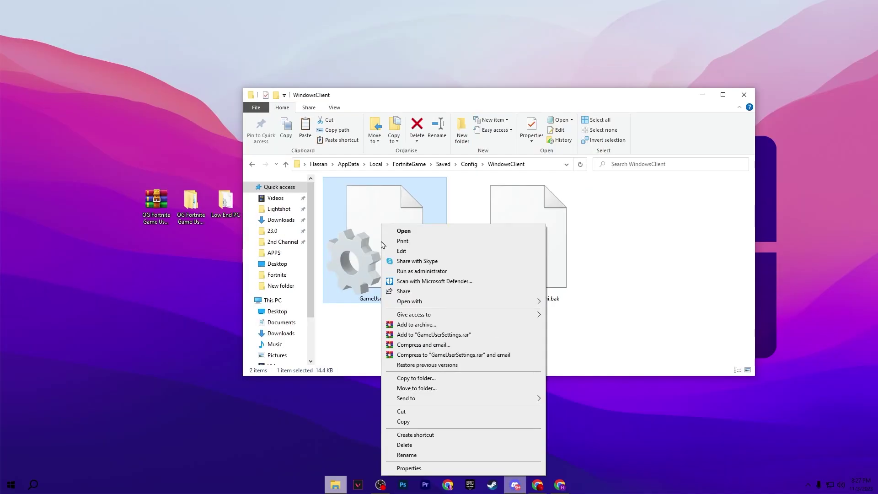
click(408, 467)
click(430, 411)
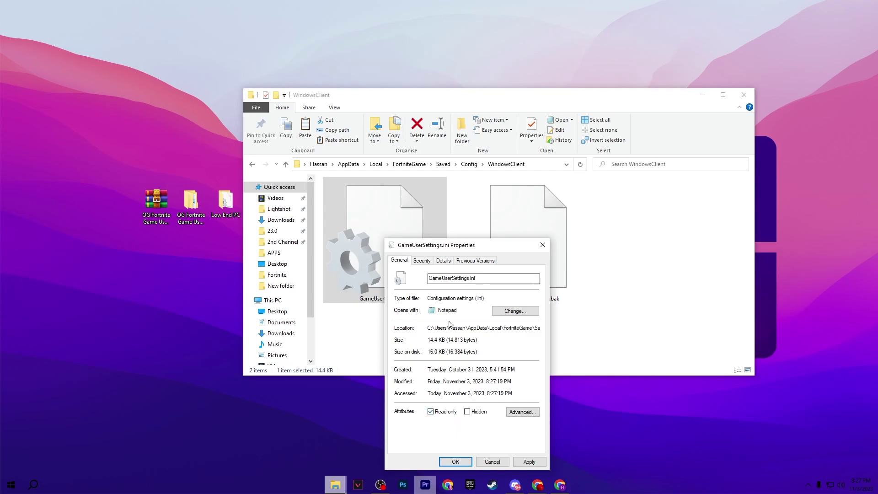
drag(424, 247, 398, 152)
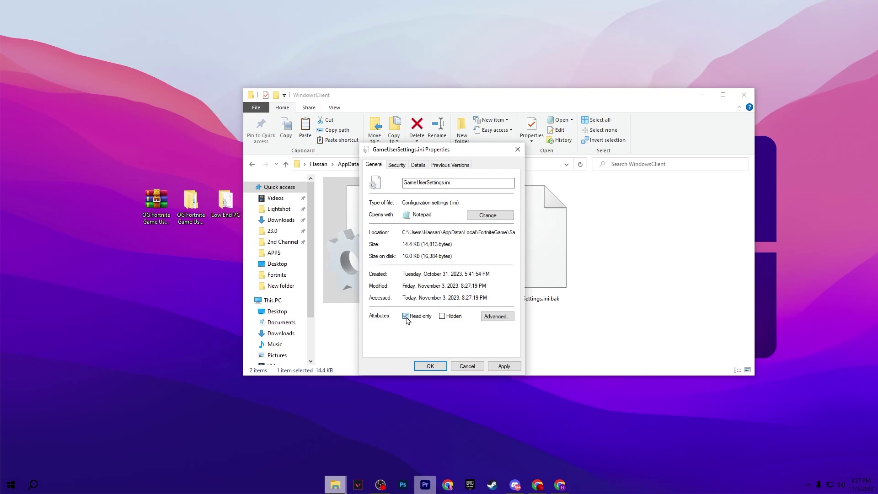
click(508, 367)
click(432, 367)
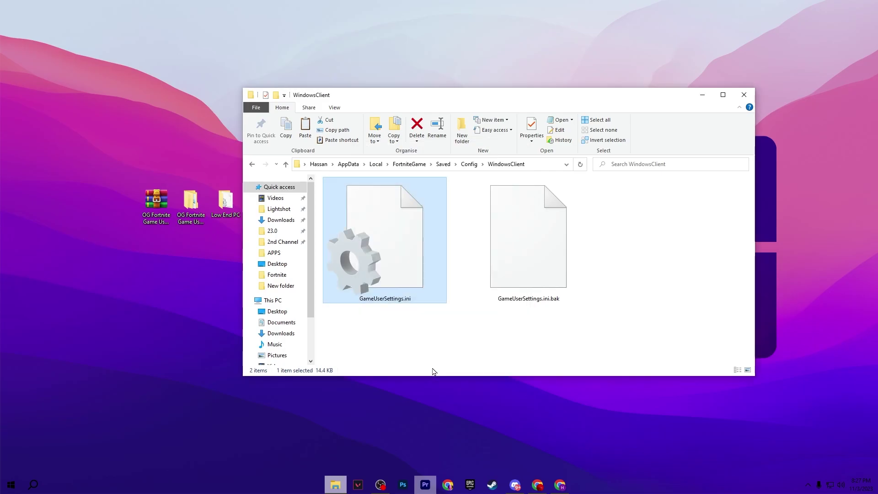
click(743, 97)
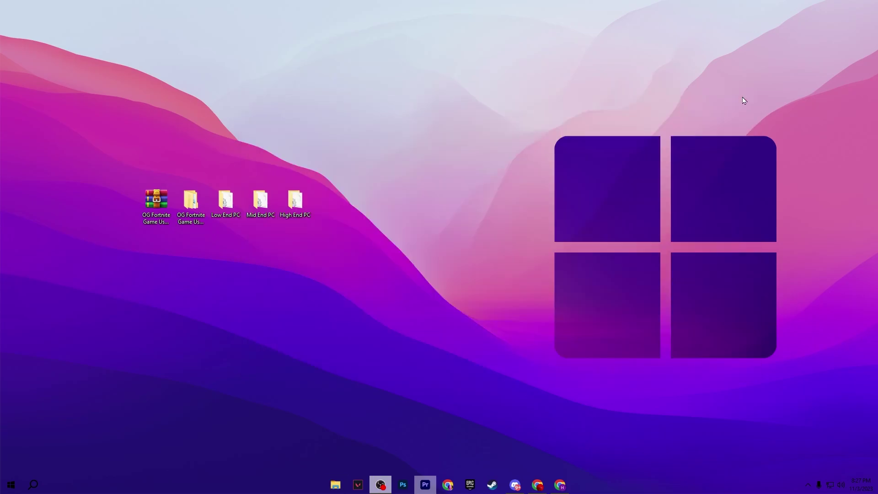